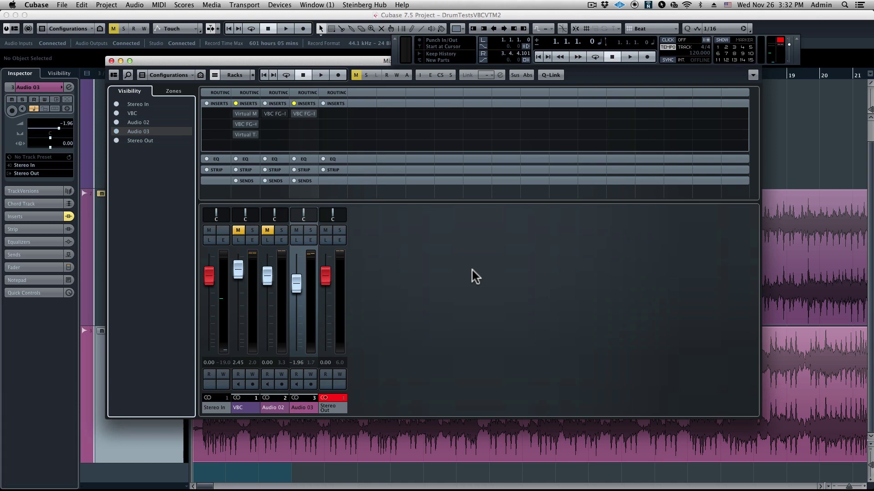
Play the Audio 03 track uncompressed, and take its VBC FG-Red insert out of bypass.
key("space")
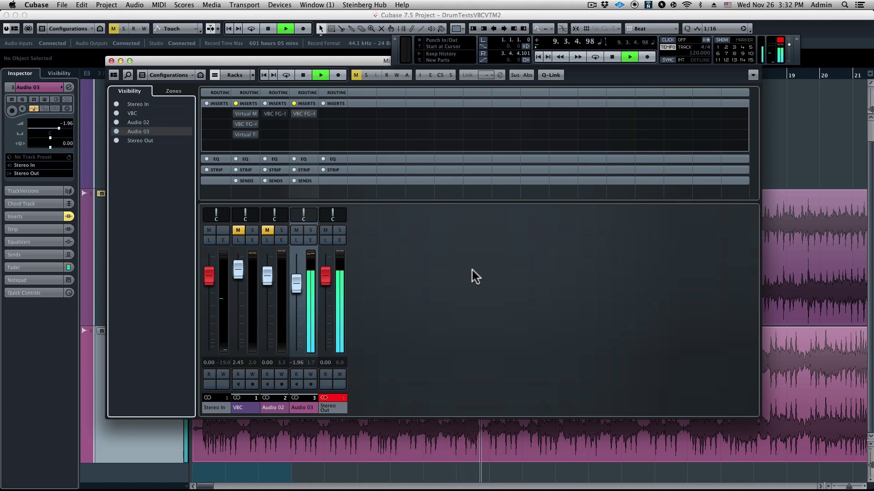
key("space")
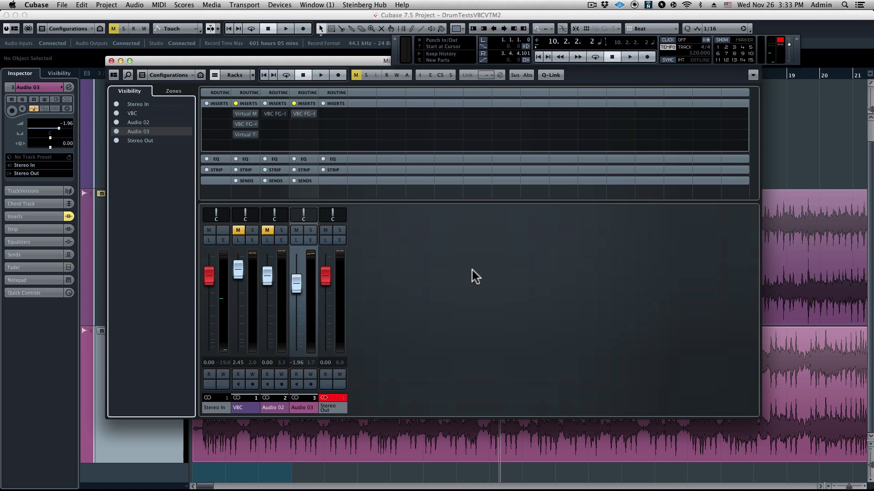
left_click(300, 116)
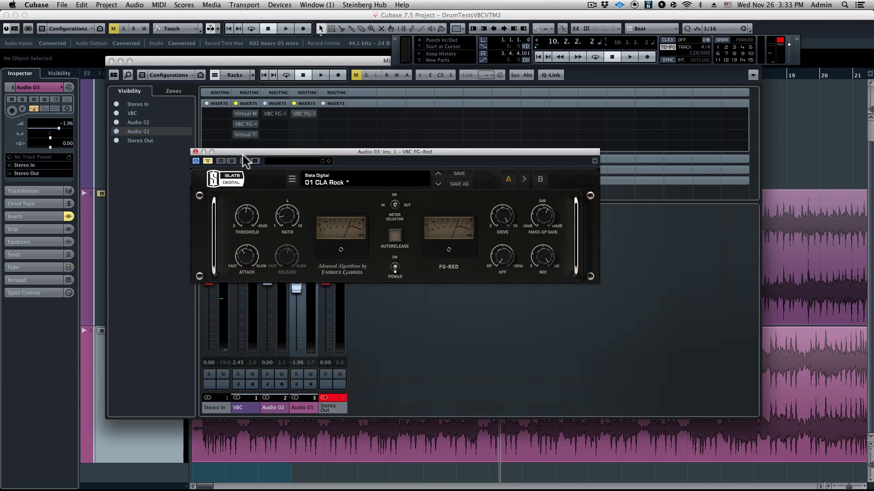
left_click(208, 162)
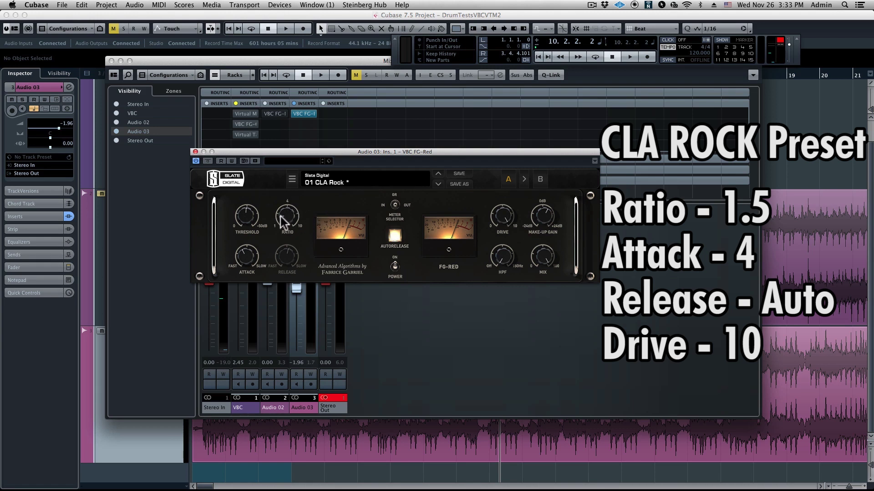
Check the Ratio, Attack and Drive settings of the FG-Red compressor and play Audio 03 through it.
mouse_move(283, 217)
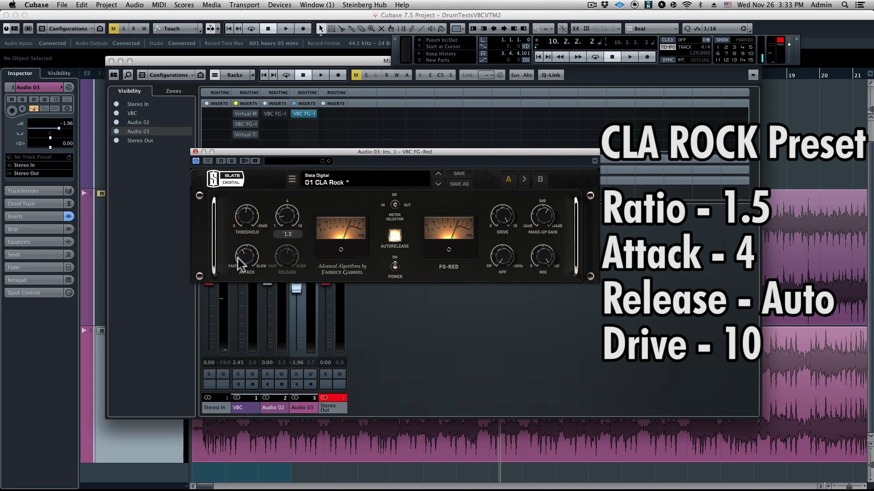
mouse_move(244, 261)
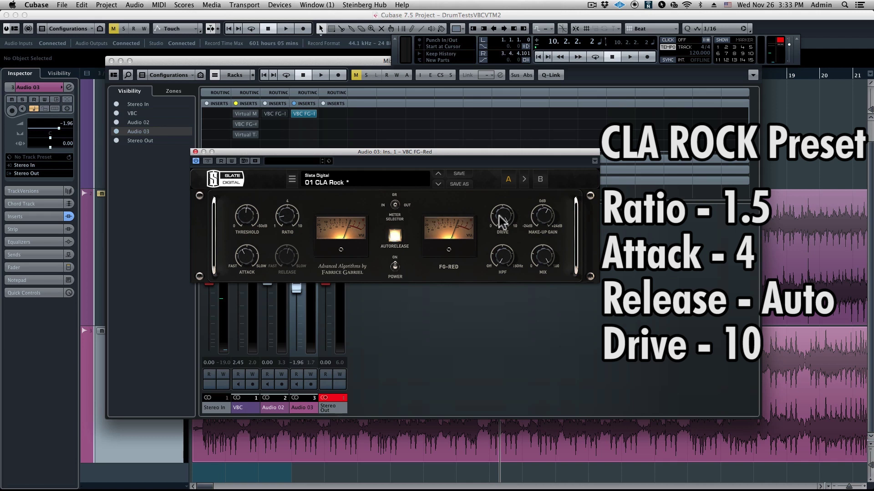
mouse_move(502, 222)
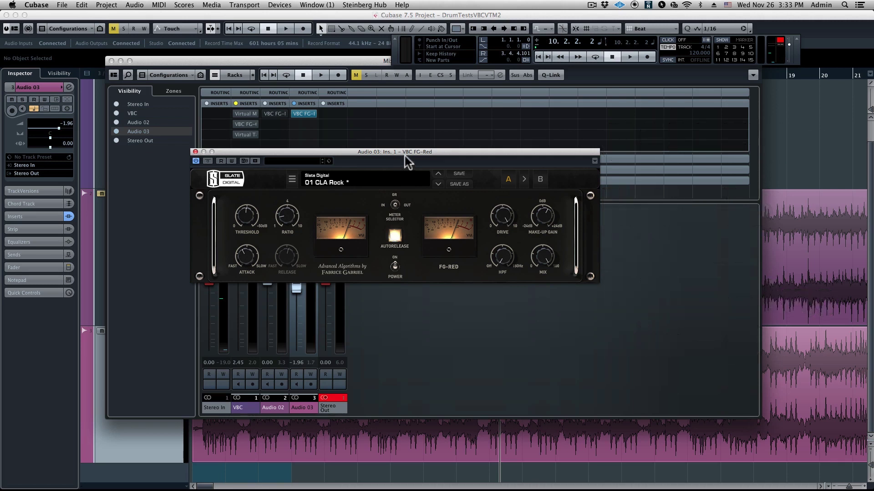
key("space")
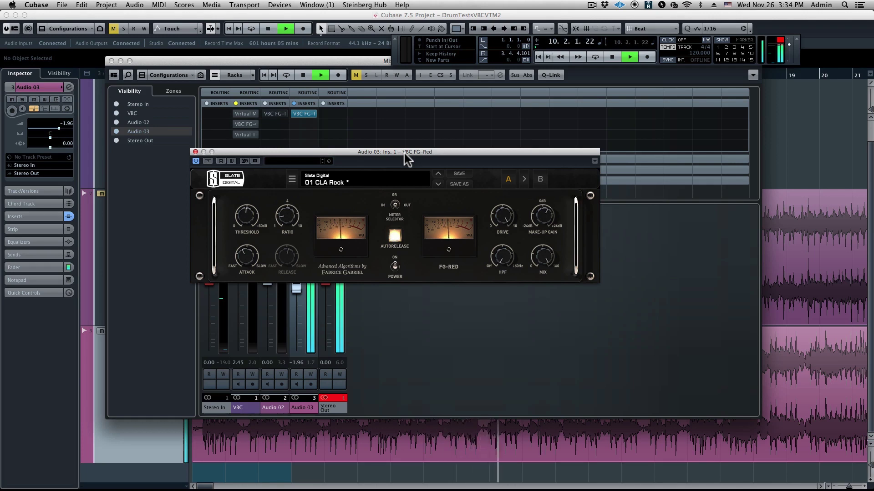
key("space")
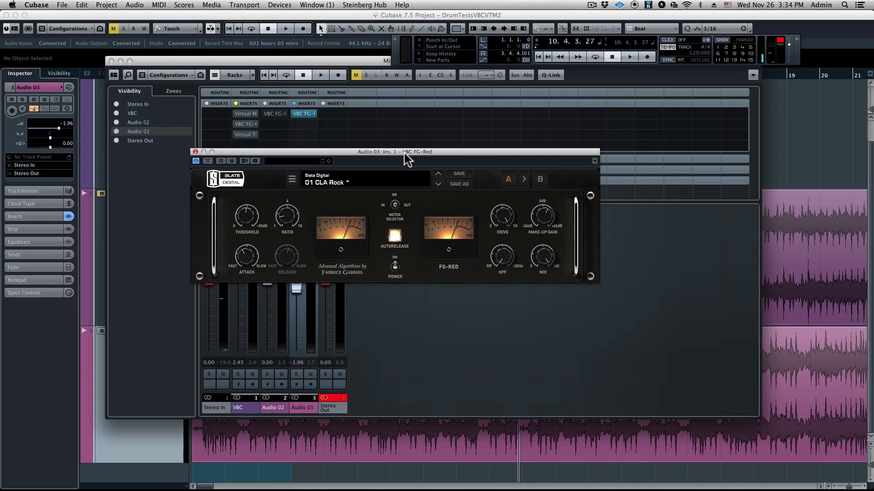
Play Audio 03 from the project start, alternately bypassing and re-enabling the FG-Red compressor to compare the sound, and stop with it enabled.
key("Home")
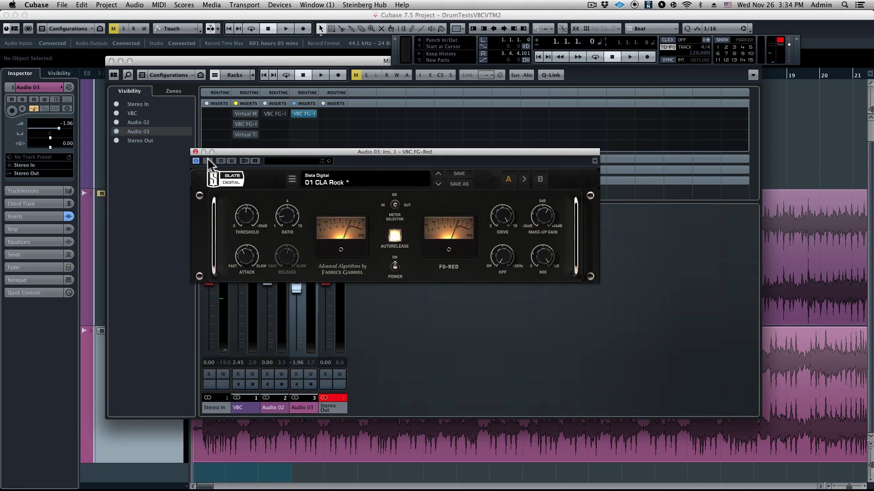
key("space")
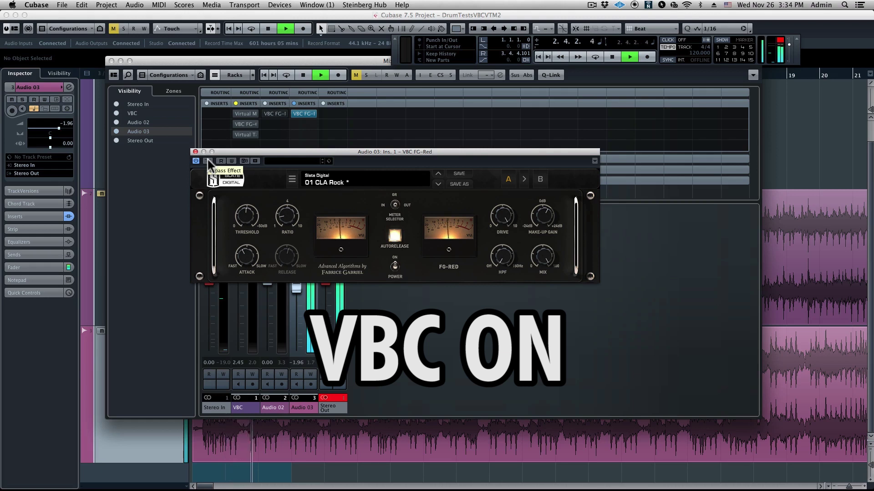
left_click(207, 161)
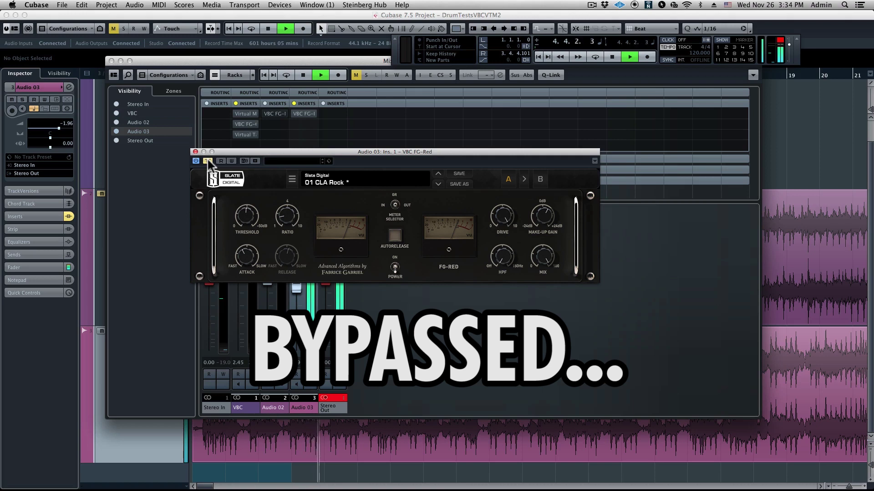
left_click(208, 160)
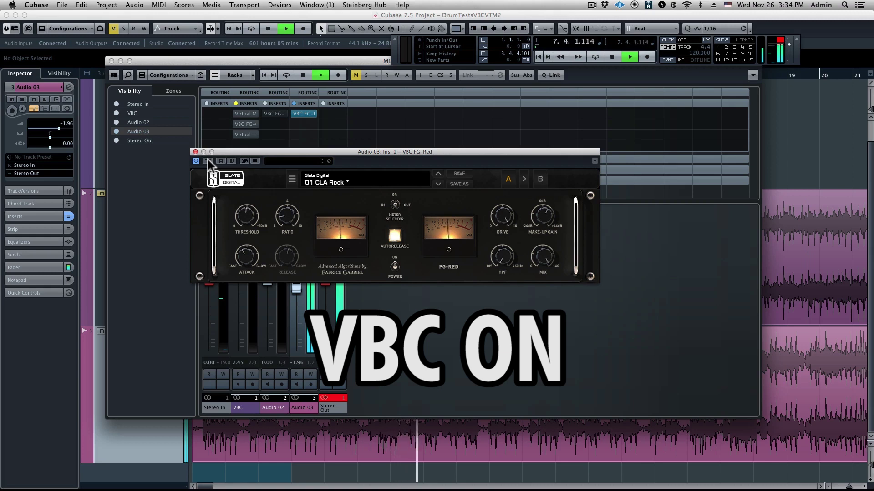
left_click(208, 160)
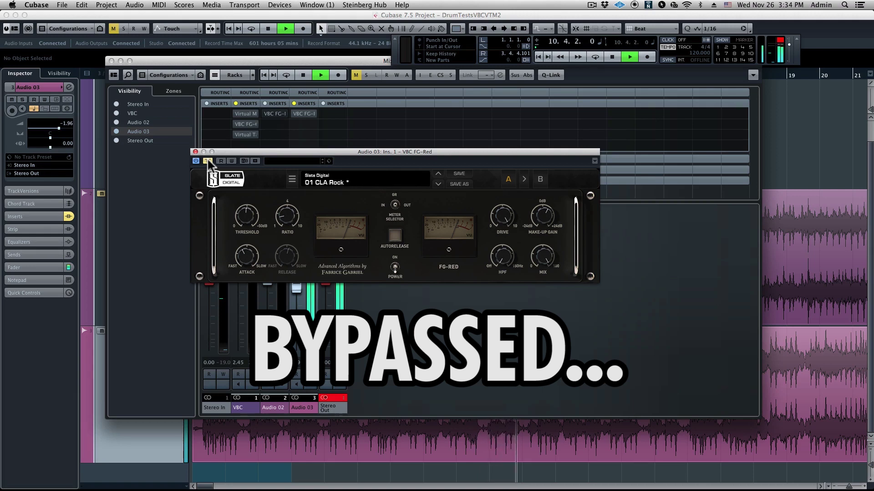
left_click(208, 161)
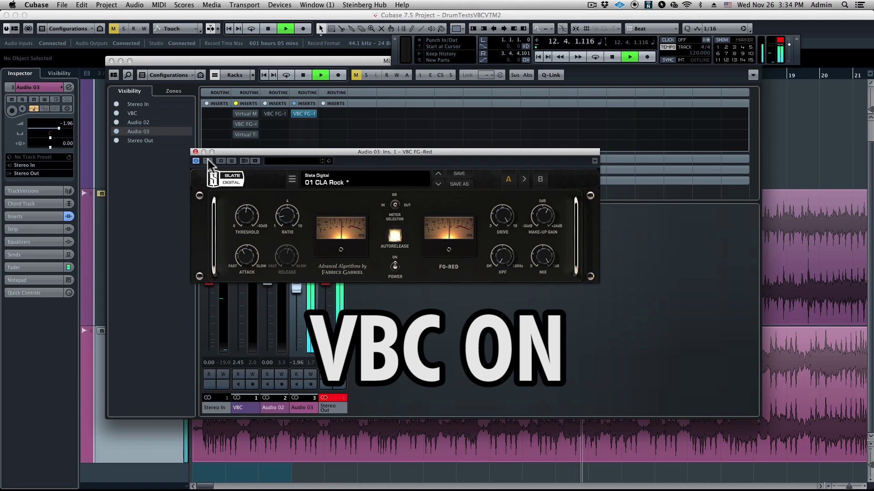
left_click(207, 160)
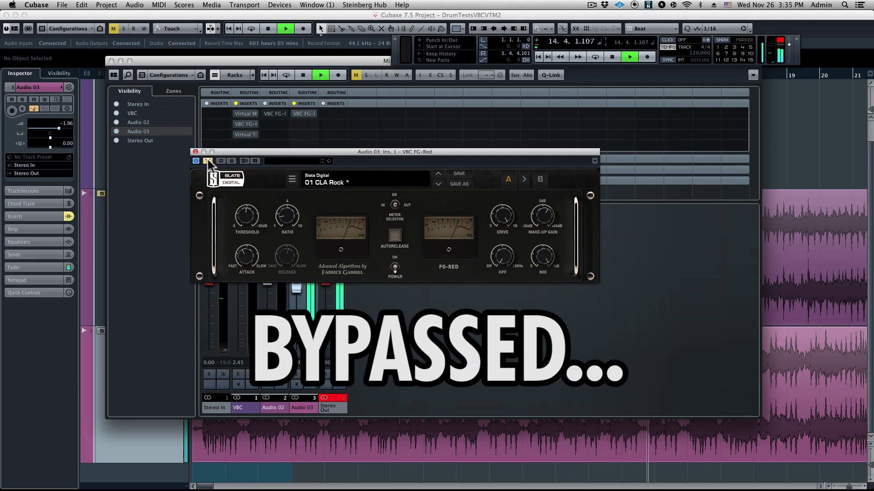
left_click(208, 160)
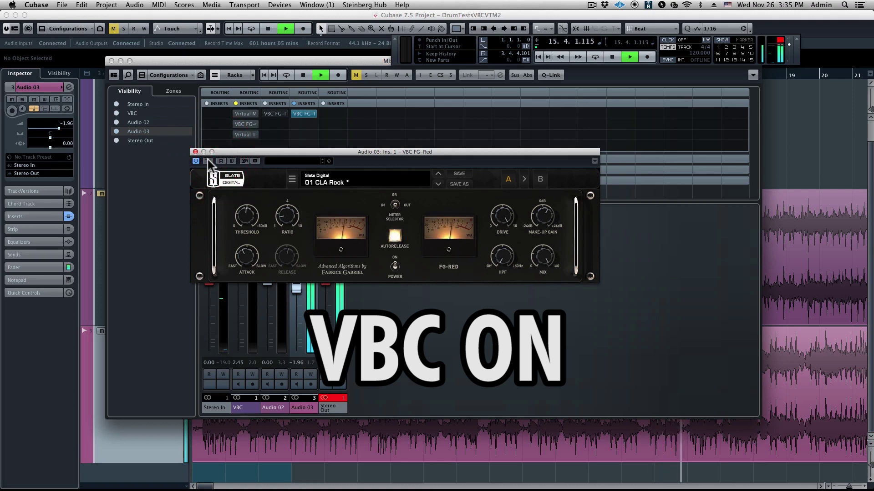
key("space")
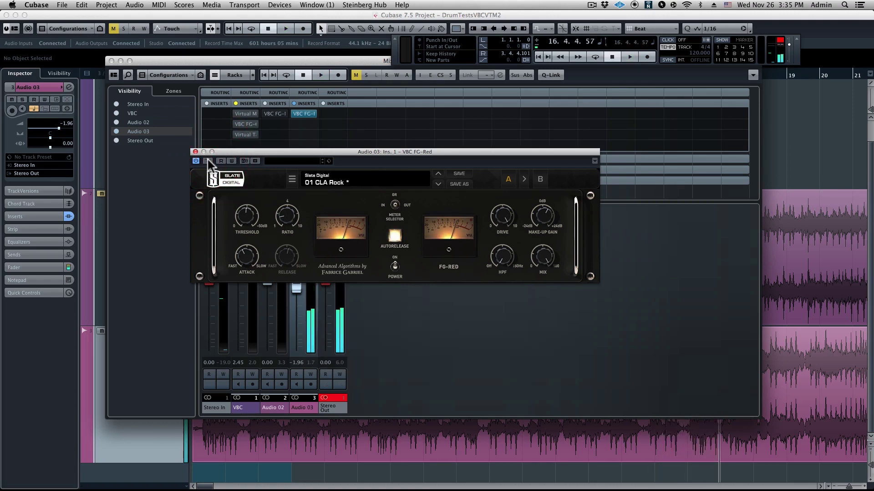
Close the FG-Red window, and swap the audible track by muting Audio 03 and unmuting Audio 02 for a short playback.
left_click(195, 153)
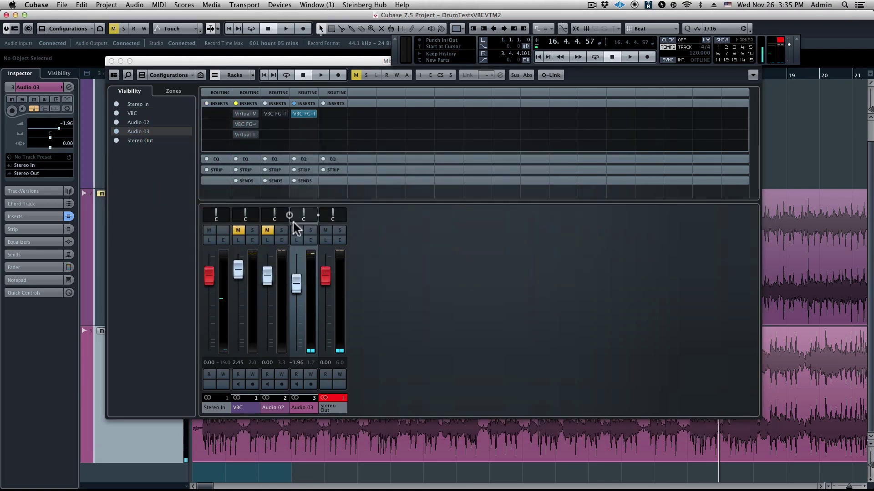
left_click(295, 230)
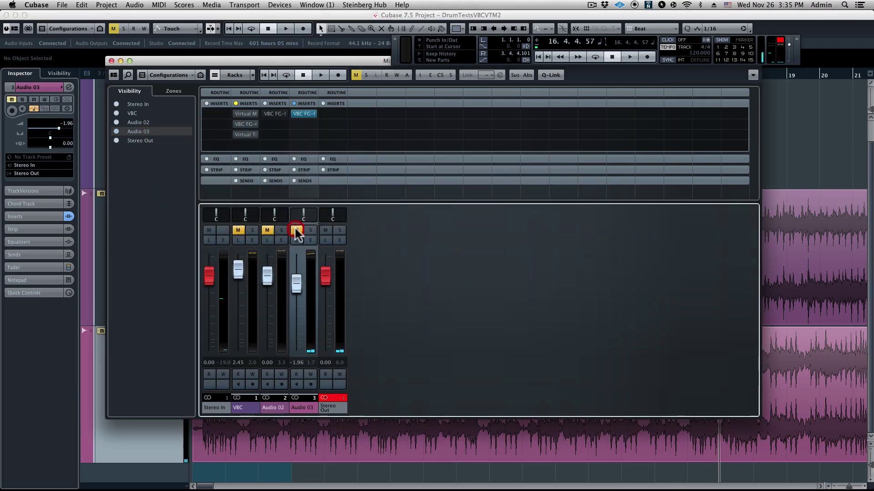
left_click(267, 230)
key("space")
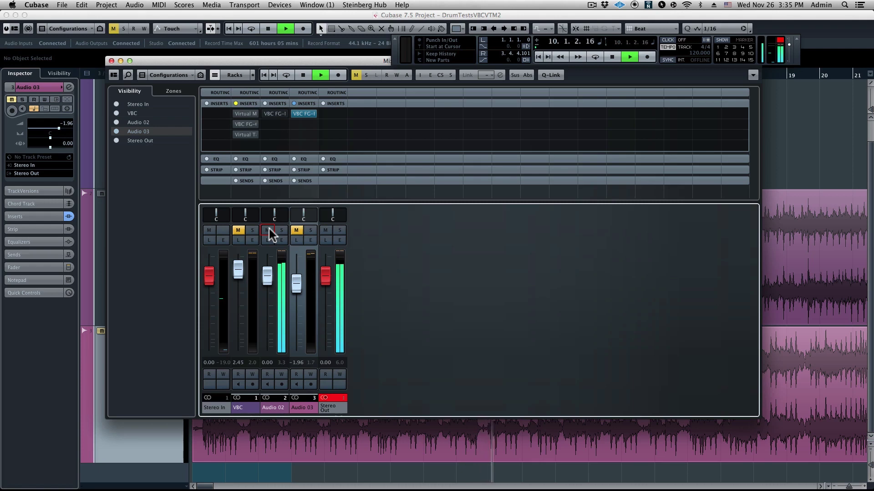
key("space")
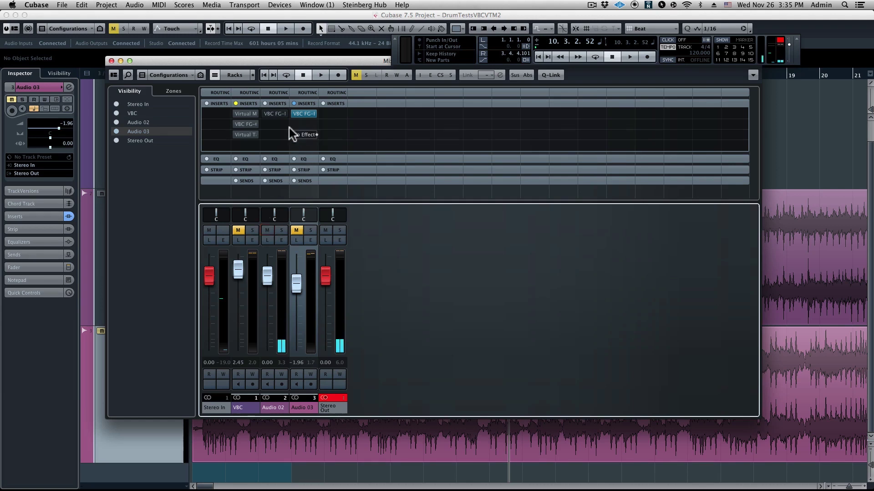
Open the VBC FG-MU insert on Audio 02 and check its Attack and Release settings.
left_click(276, 115)
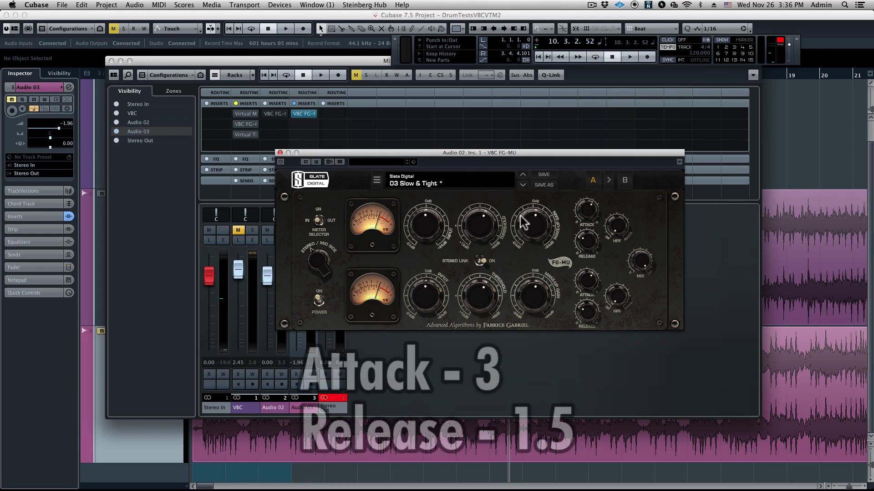
left_click(583, 210)
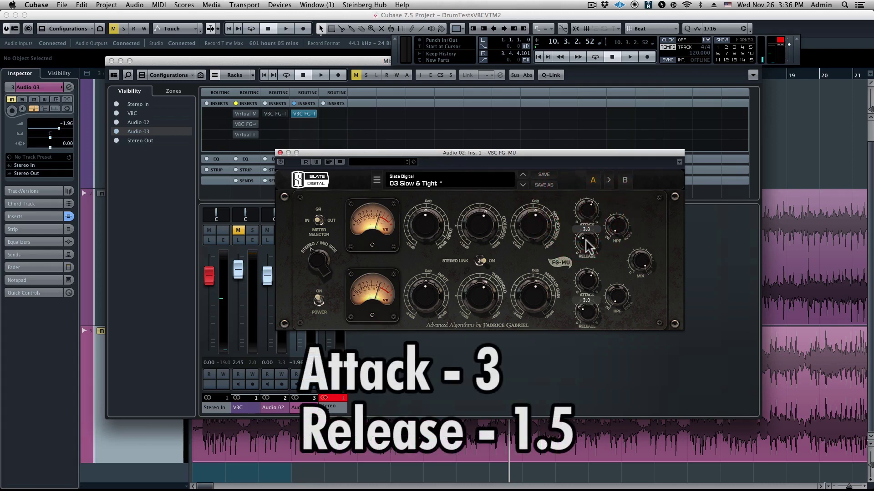
left_click_drag(586, 241, 586, 240)
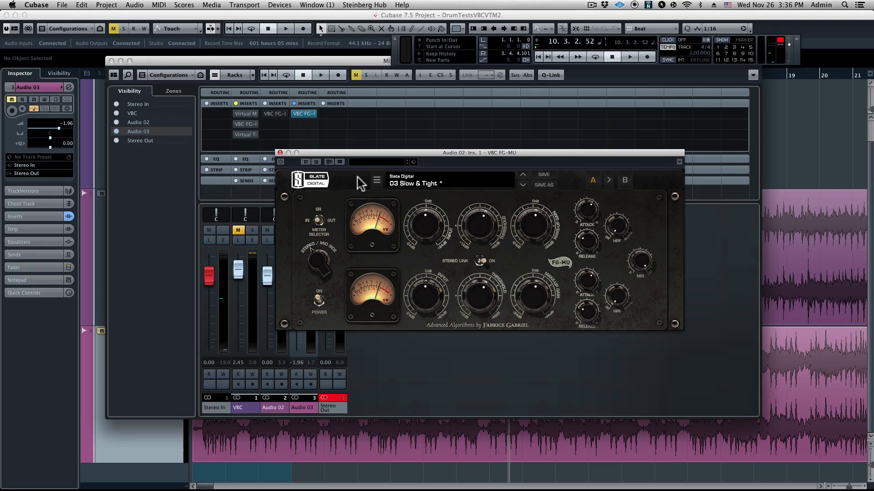
Activate the FG-MU compressor on Audio 02 and play the track briefly through it.
left_click(281, 161)
key("space")
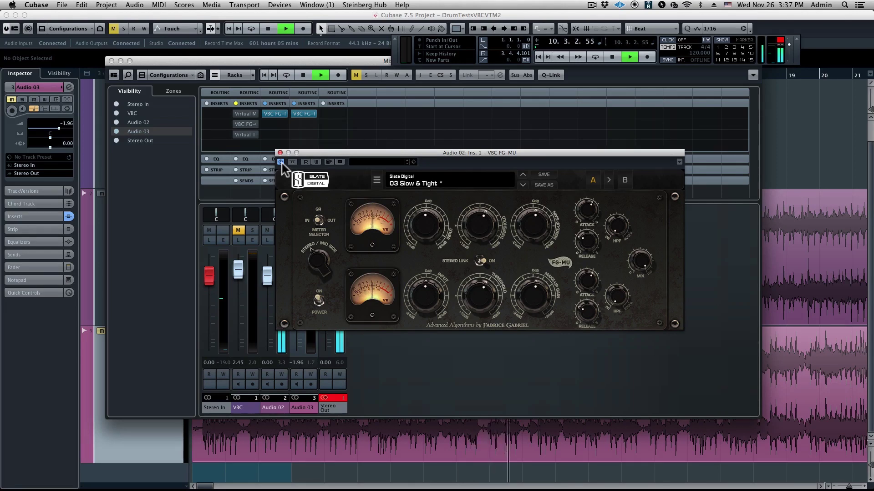
key("space")
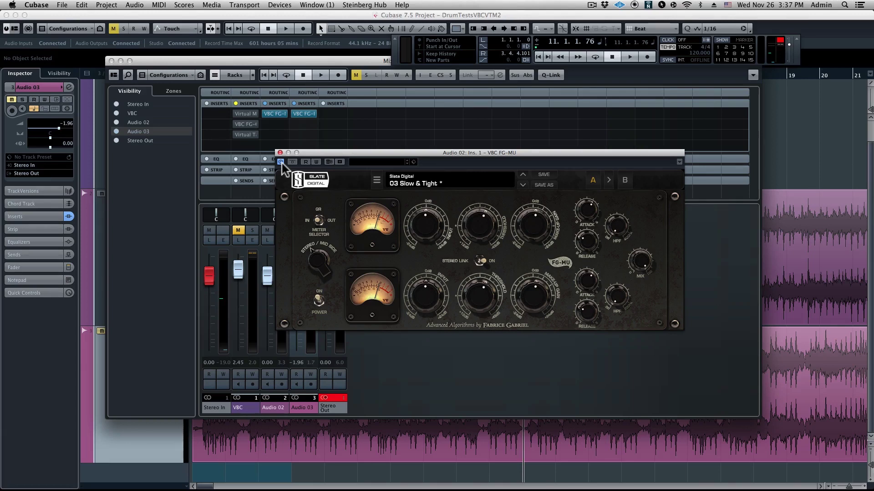
Play Audio 02 from the project start, switching the FG-MU bypass on and off to compare the sound, and stop with it enabled.
key("space")
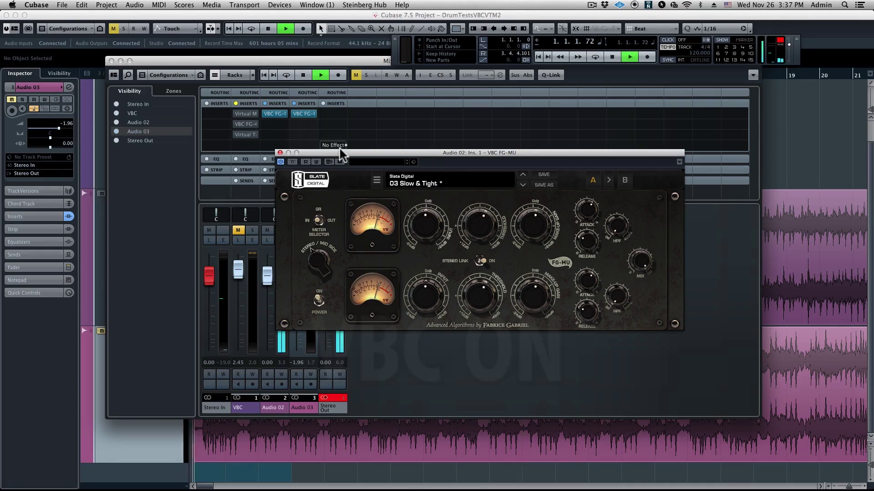
left_click(293, 162)
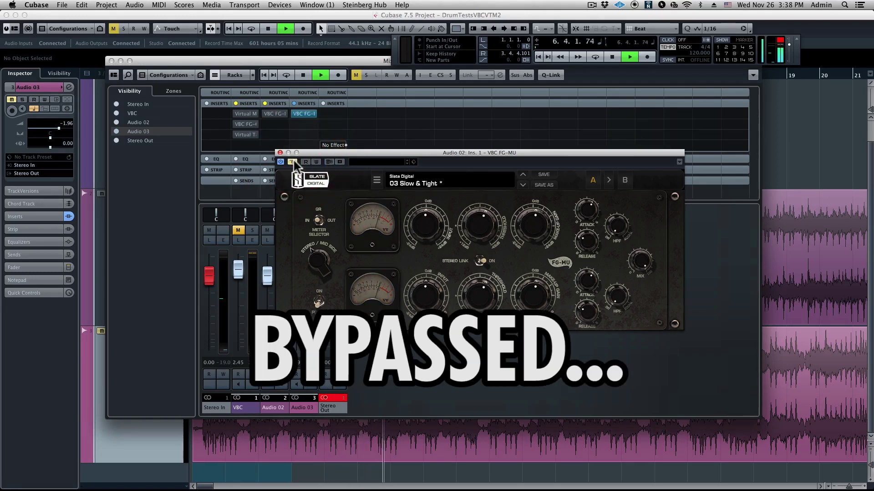
left_click(293, 162)
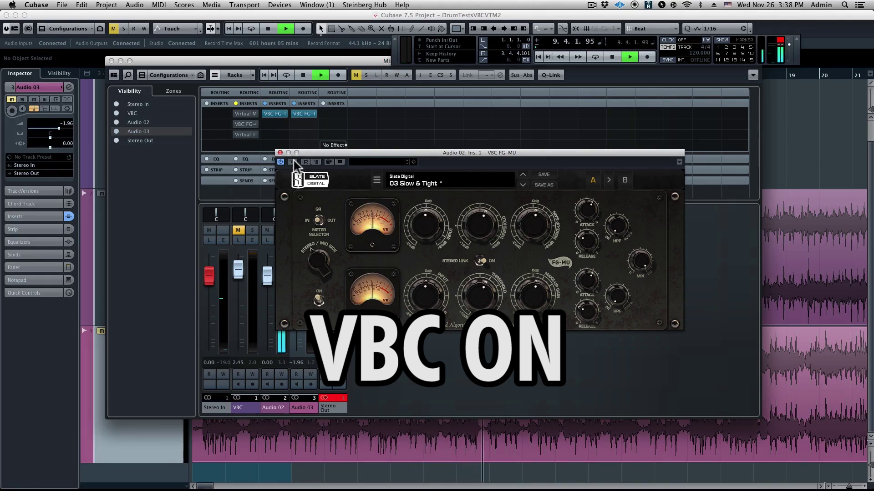
left_click(293, 162)
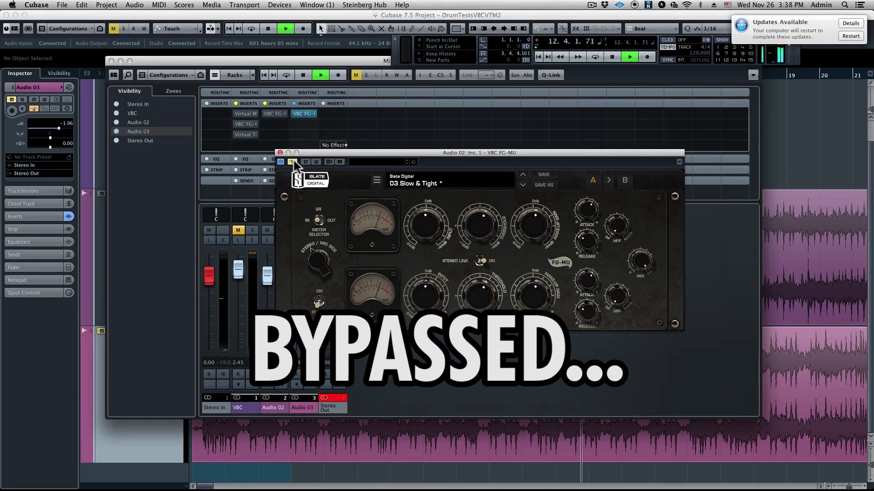
left_click(294, 161)
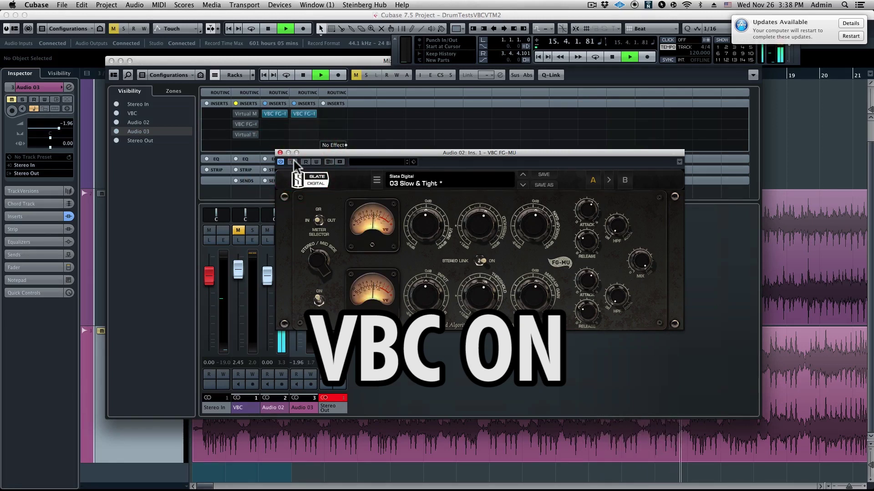
key("space")
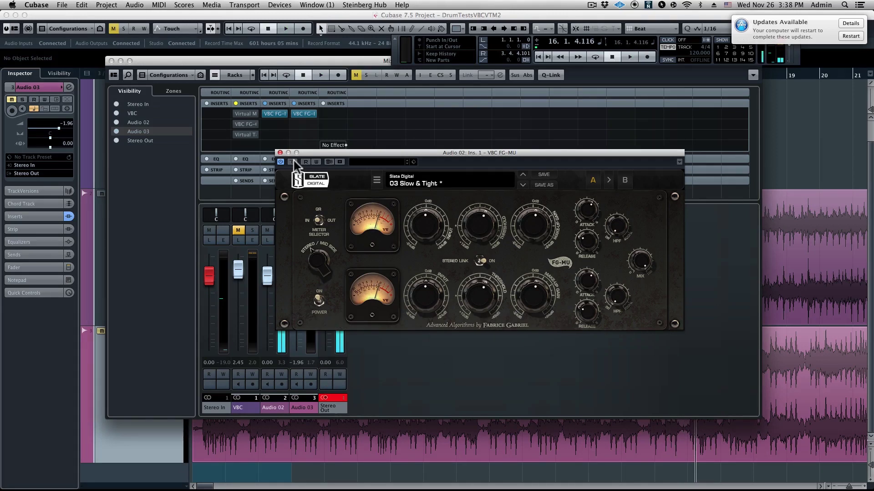
Mute Audio 02, unmute the VBC drum track, and start playback with cycle mode enabled.
left_click(267, 230)
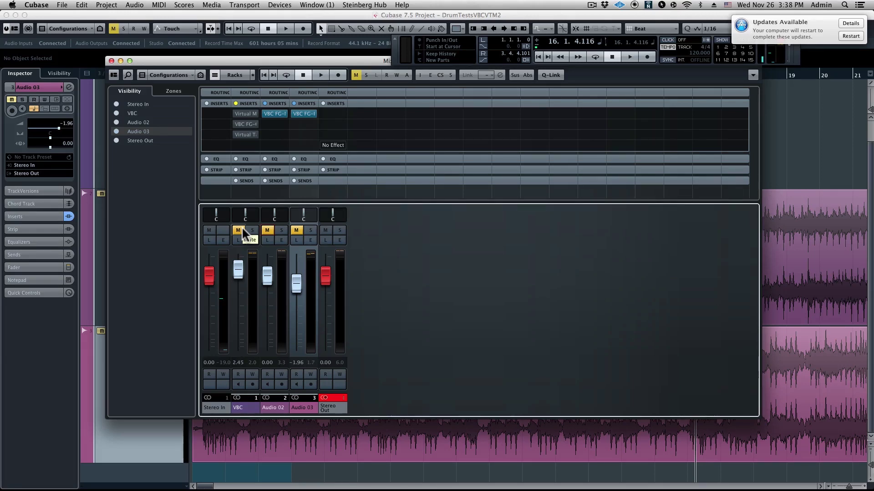
left_click(242, 232)
left_click(251, 29)
key("space")
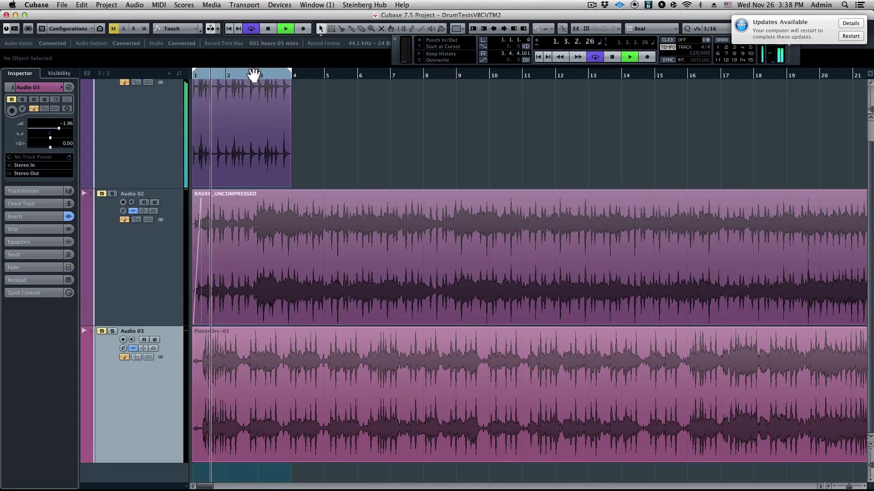
Open the MixConsole while the drum loop plays and stop playback.
left_click(249, 17)
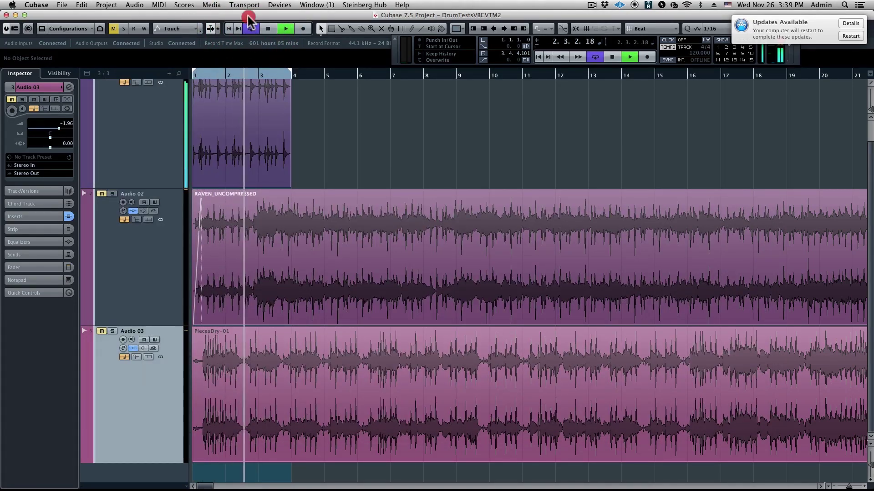
key("F3")
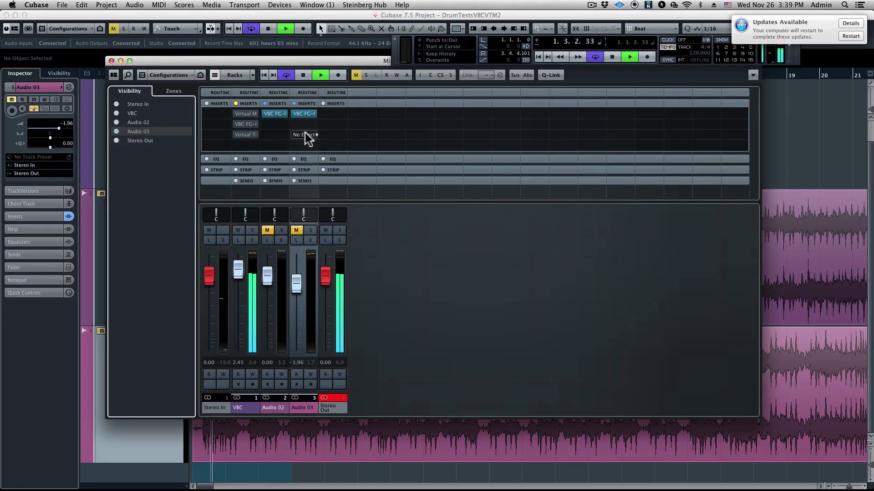
key("space")
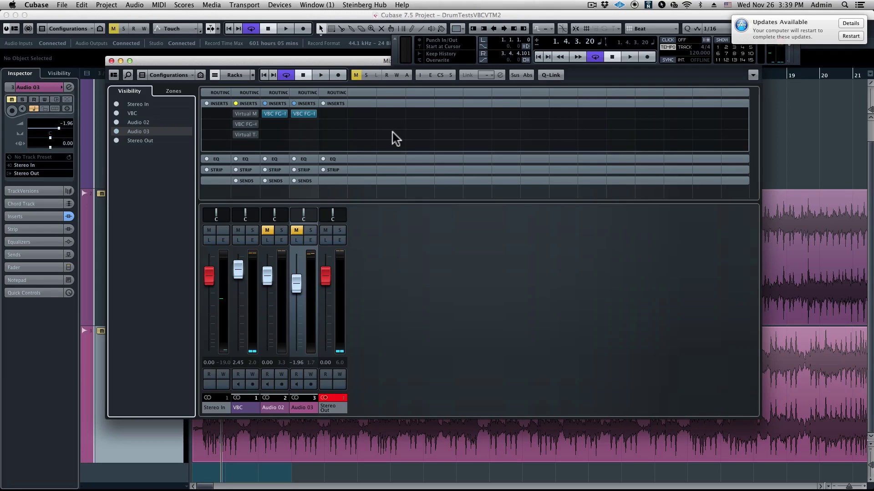
Open the Virtual Mix Rack insert on the VBC channel and check its FG-N equalizer and Revival settings.
left_click(247, 113)
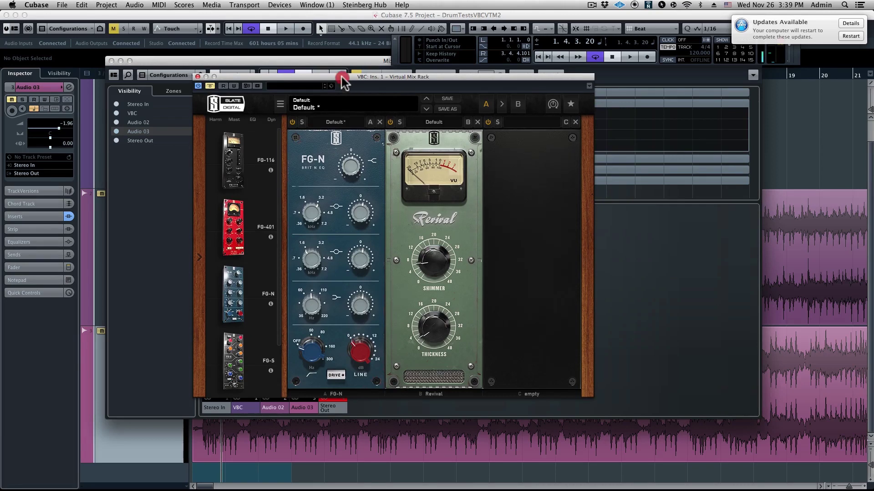
left_click_drag(341, 77, 343, 74)
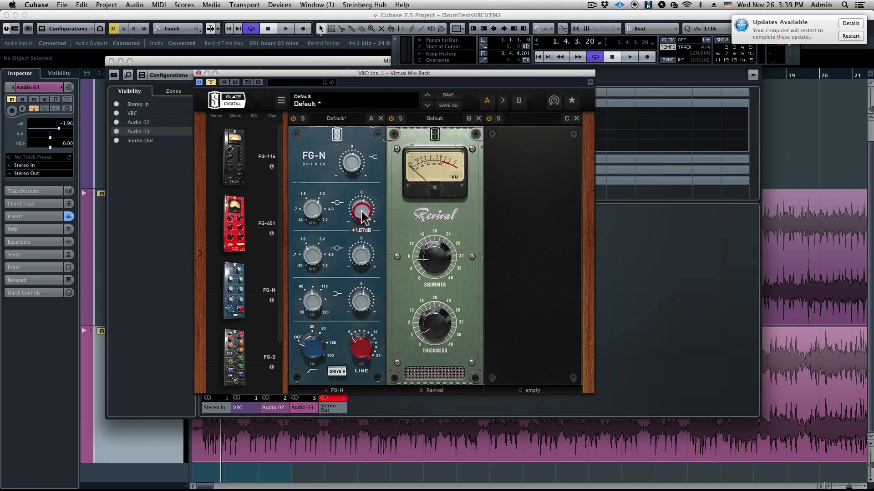
mouse_move(361, 262)
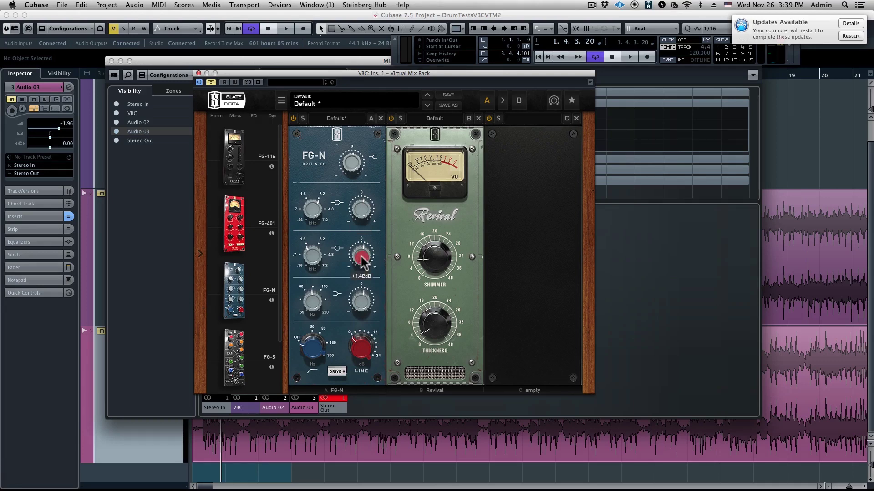
mouse_move(363, 300)
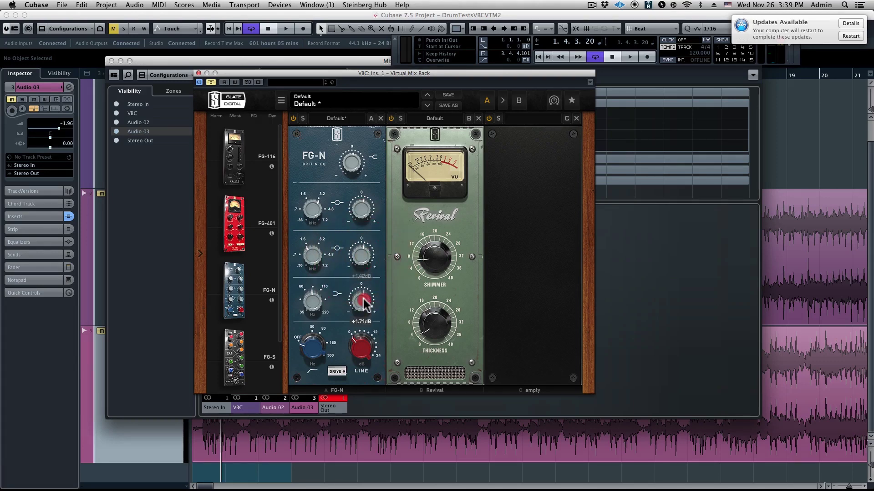
mouse_move(314, 303)
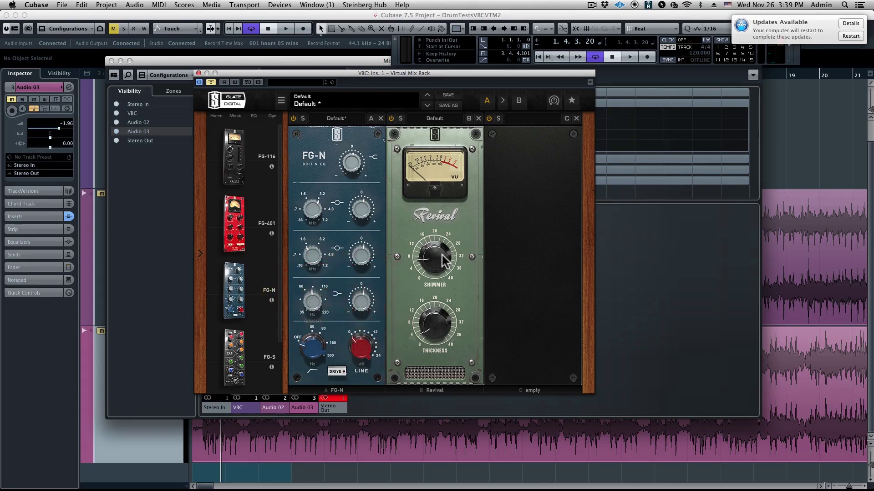
mouse_move(436, 263)
Leave the Virtual Mix Rack active on the VBC channel, close its window, and play the drums briefly through it.
left_click(198, 73)
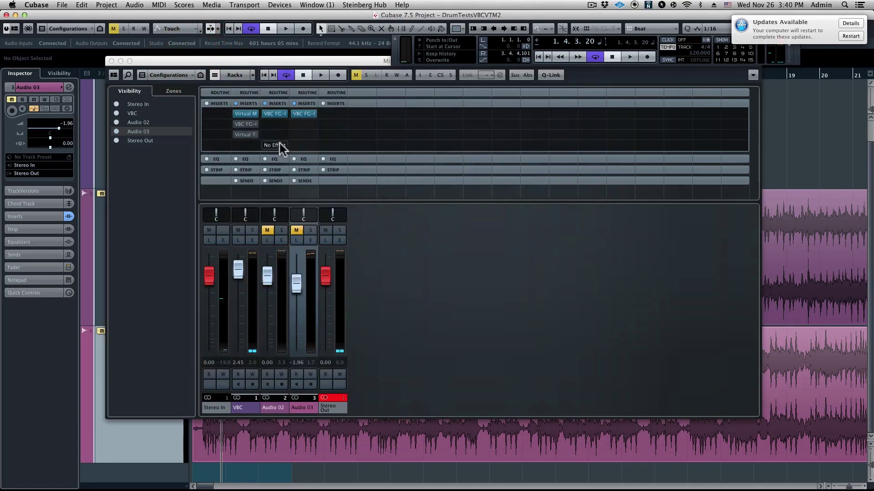
key("space")
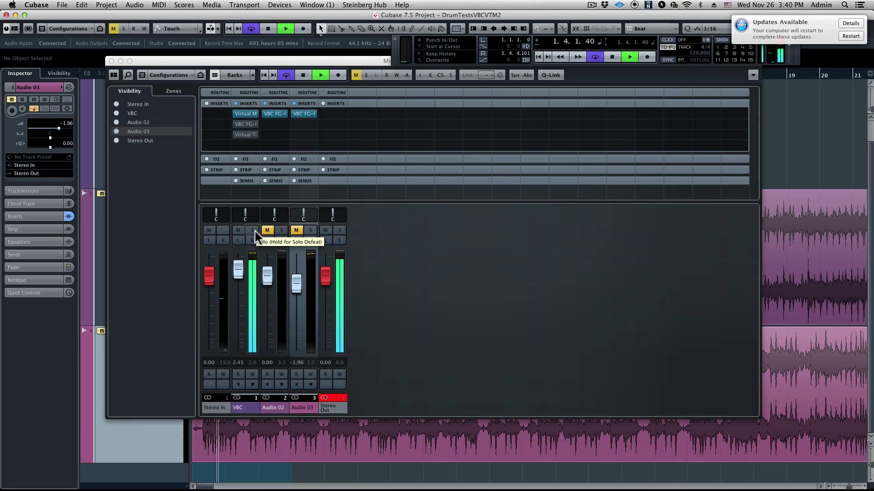
key("space")
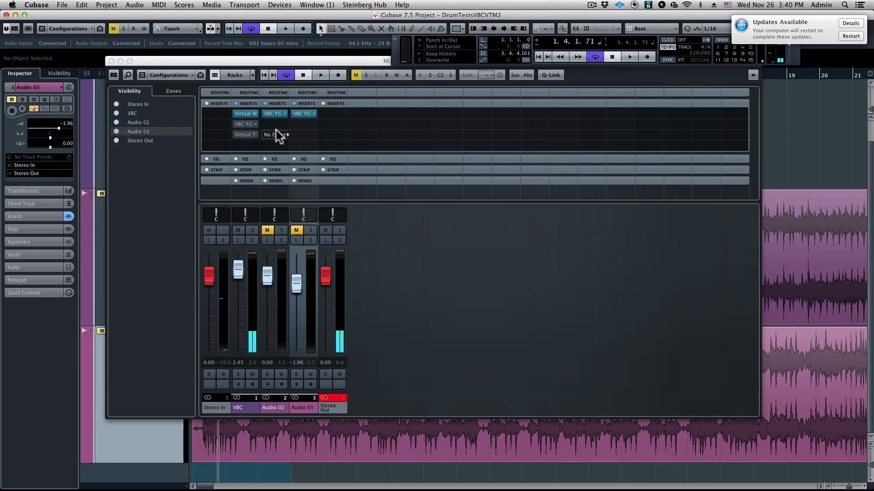
Open and activate the VBC FG-Grey compressor on the VBC channel and check its Attack, Release, Ratio, Mix and HPF settings.
left_click(249, 123)
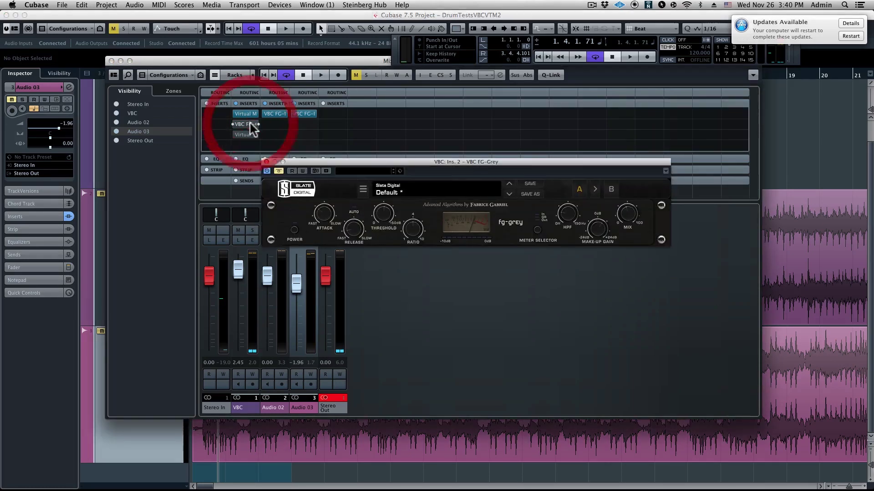
left_click(278, 170)
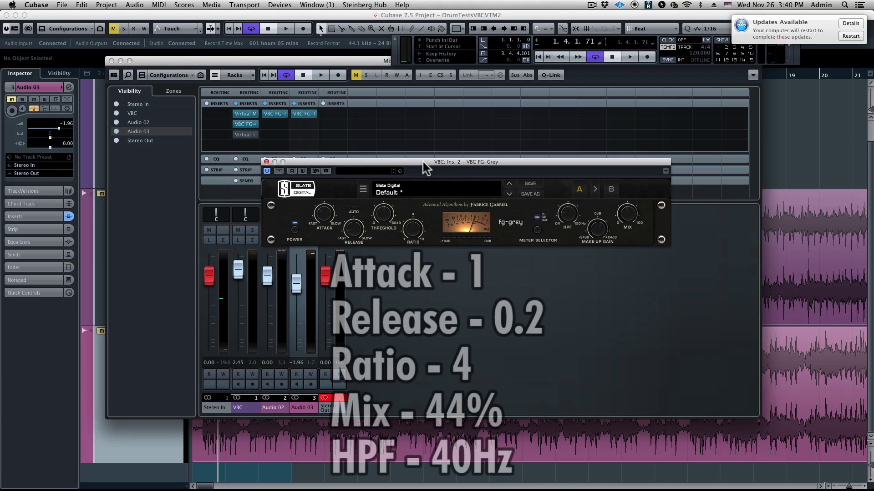
left_click(325, 214)
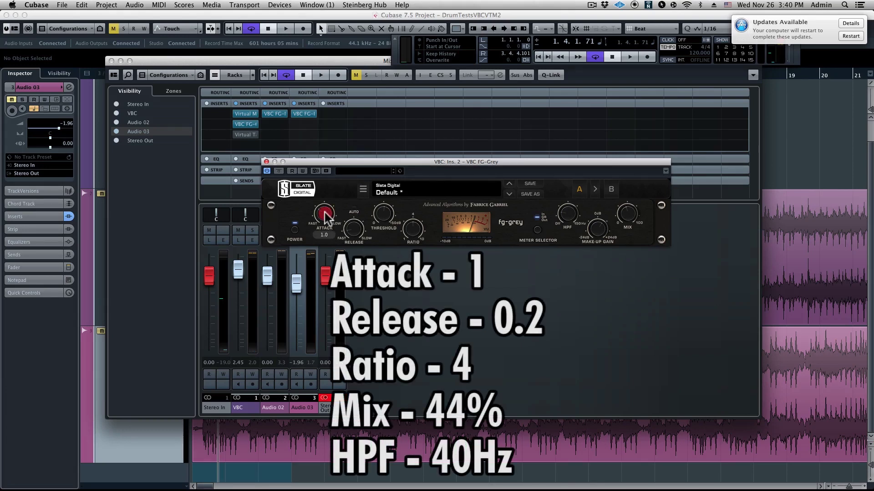
left_click(359, 233)
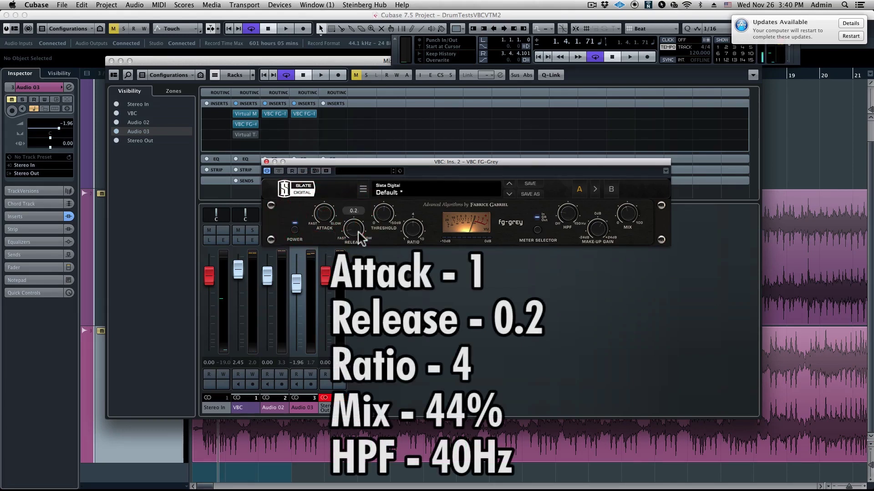
left_click(412, 233)
left_click(629, 214)
left_click(571, 215)
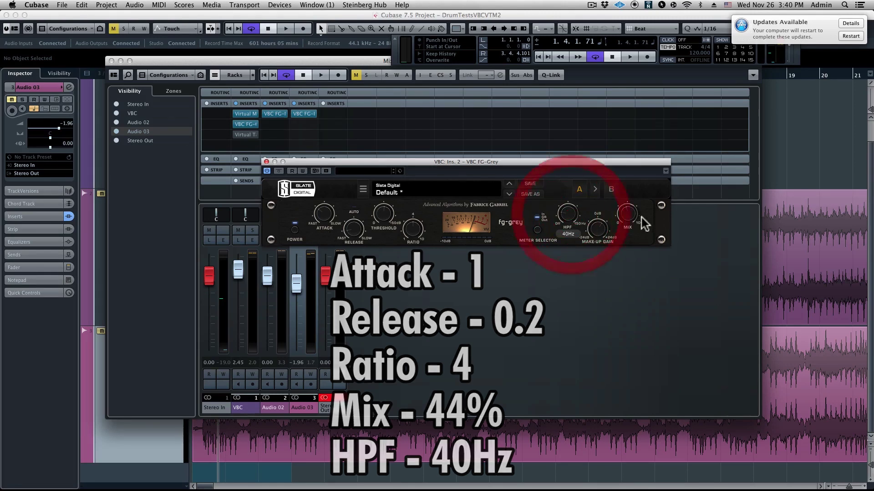
mouse_move(637, 219)
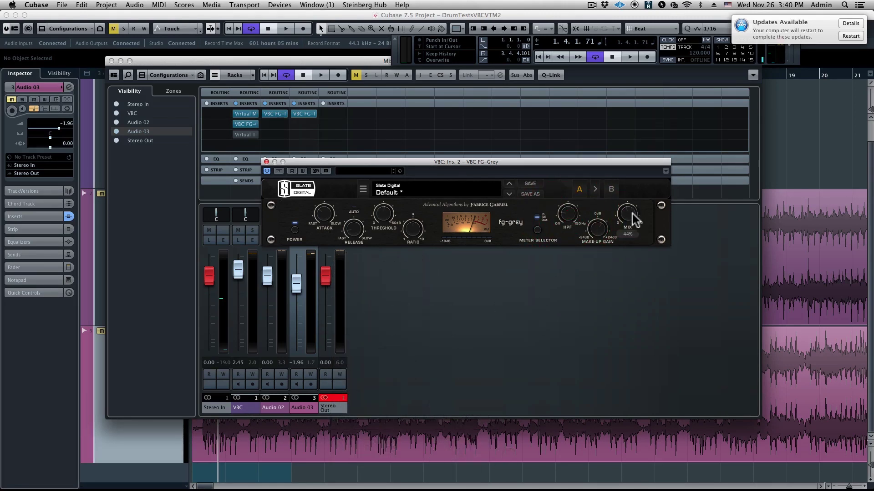
Raise the FG-Grey Mix to 100% and play the drums briefly to hear the fully compressed signal.
left_click_drag(629, 214, 640, 158)
key("space")
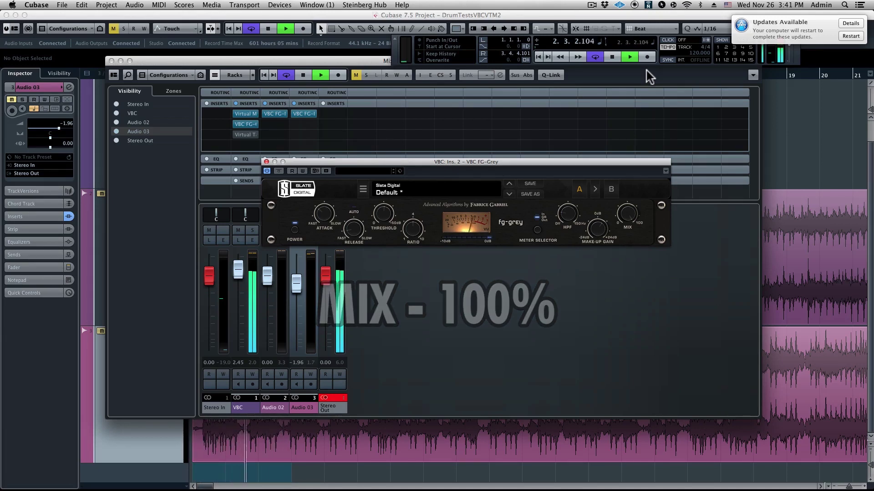
key("space")
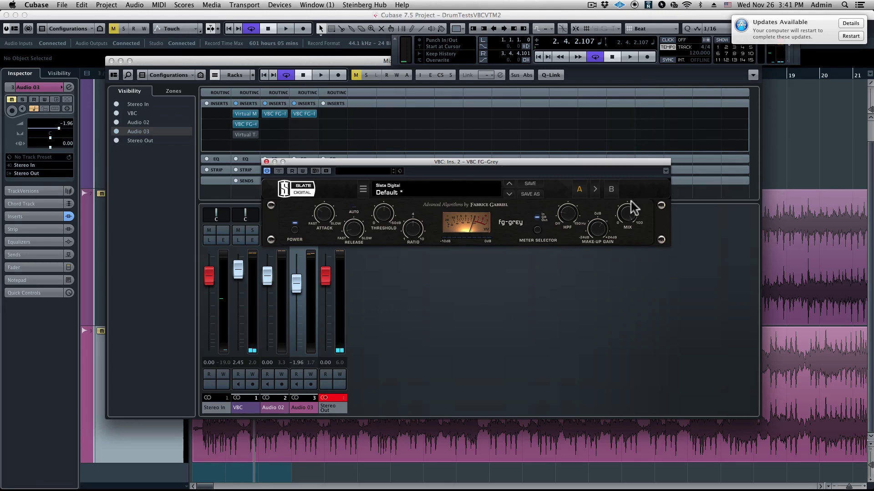
Set the FG-Grey Mix to 44%, play the drums through it, stop, and return to the project start.
left_click_drag(628, 215, 629, 222)
left_click(626, 280)
key("space")
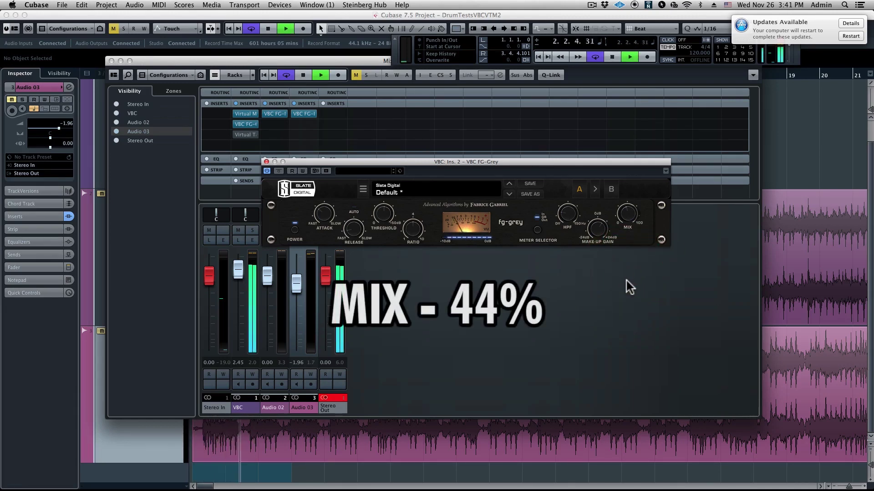
key("space")
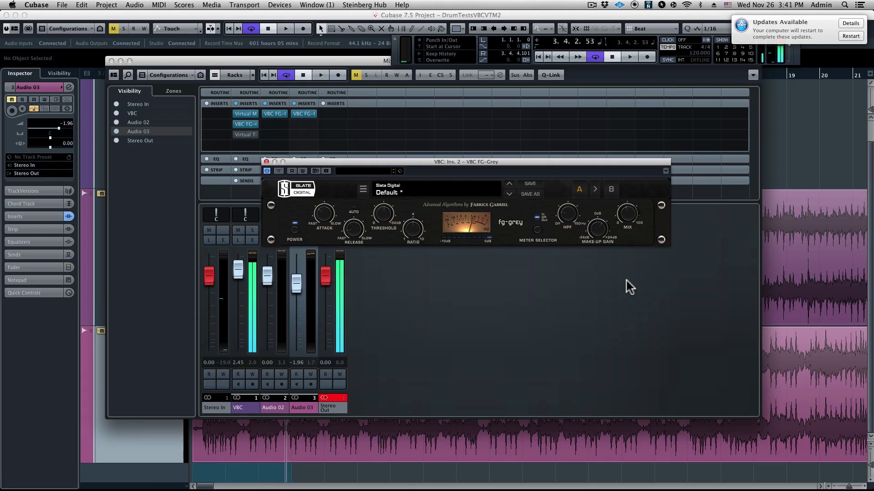
key("KP_Decimal")
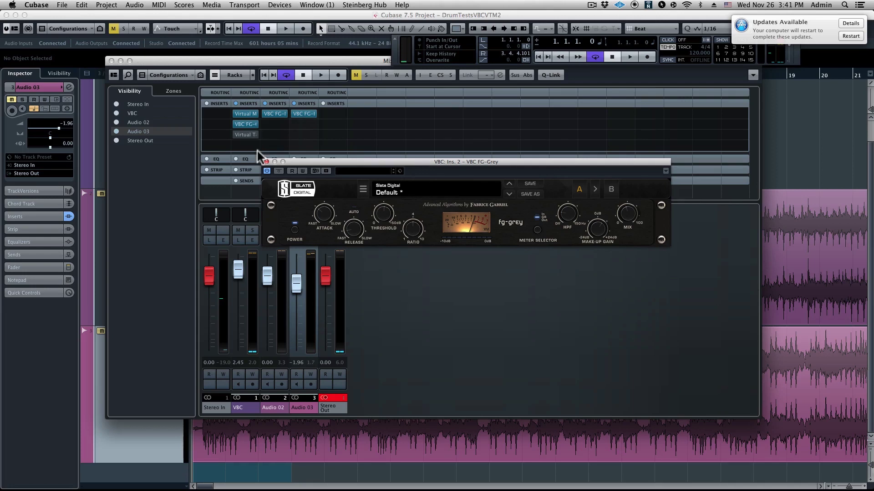
Close the FG-Grey window, then open the Virtual Tape Machines insert on the VBC channel and activate it.
left_click(264, 161)
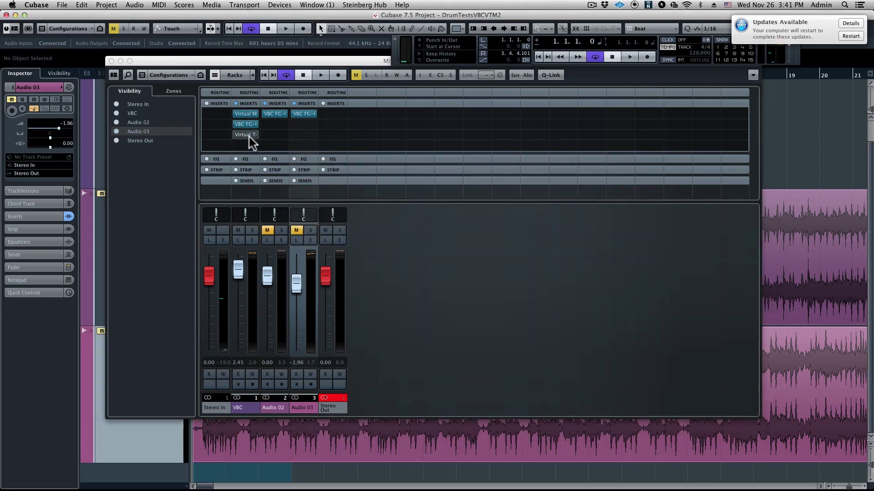
left_click(247, 136)
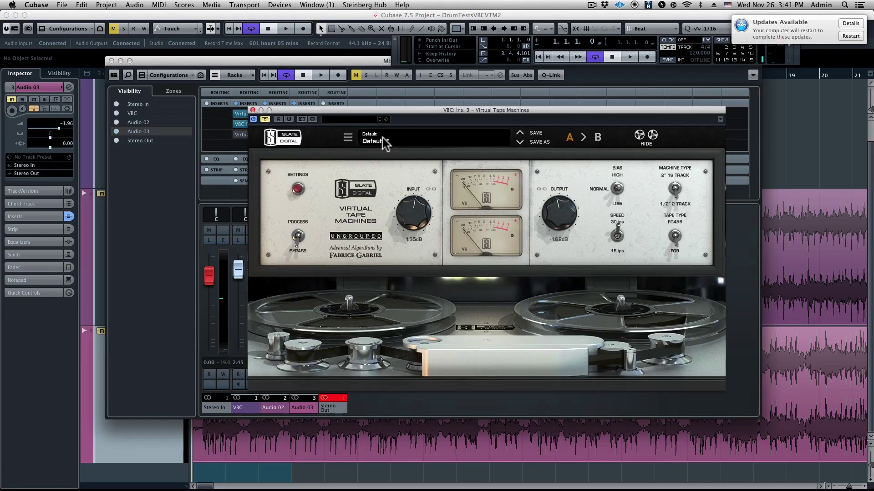
left_click(264, 119)
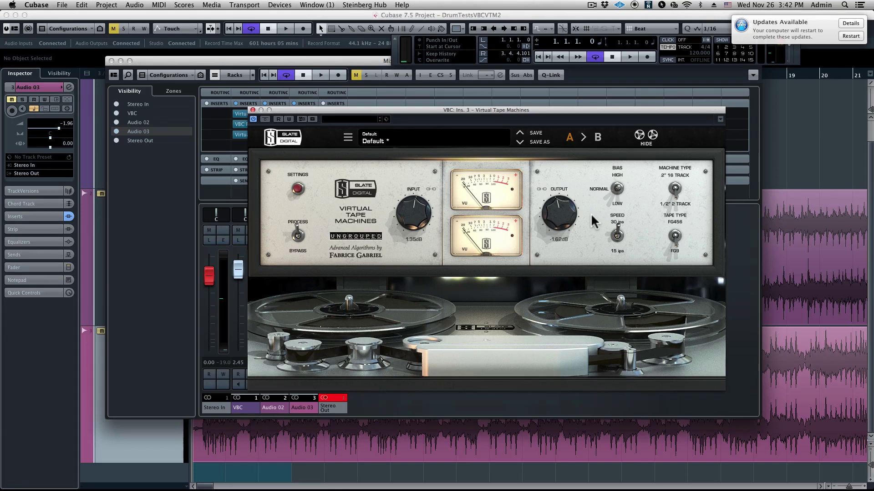
Play the drums through Virtual Tape Machines, stop playback, and close the plug-in window.
key("space")
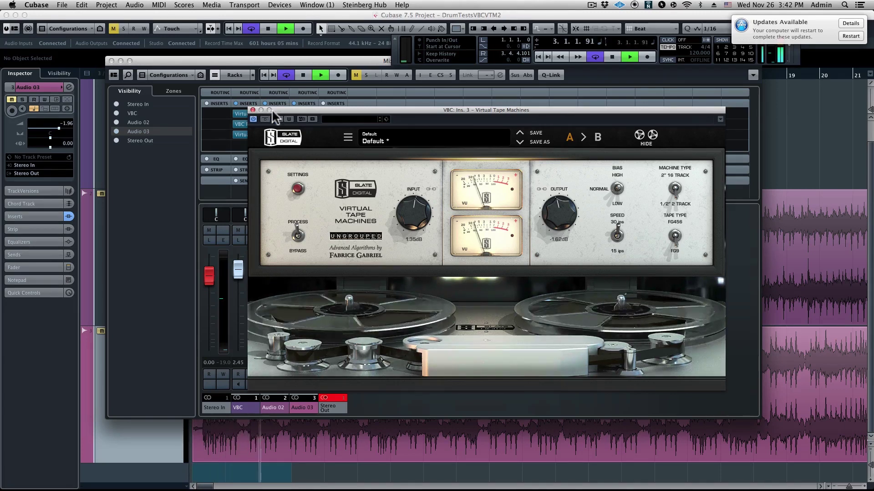
left_click_drag(272, 111, 280, 144)
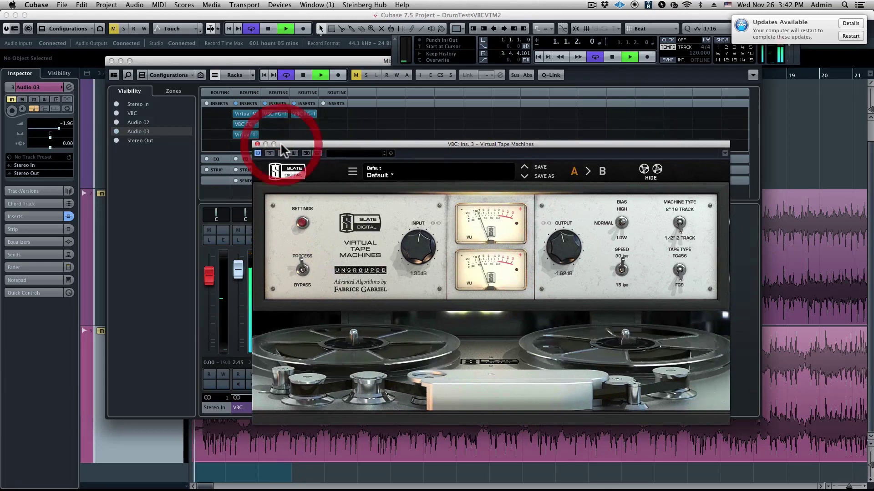
key("space")
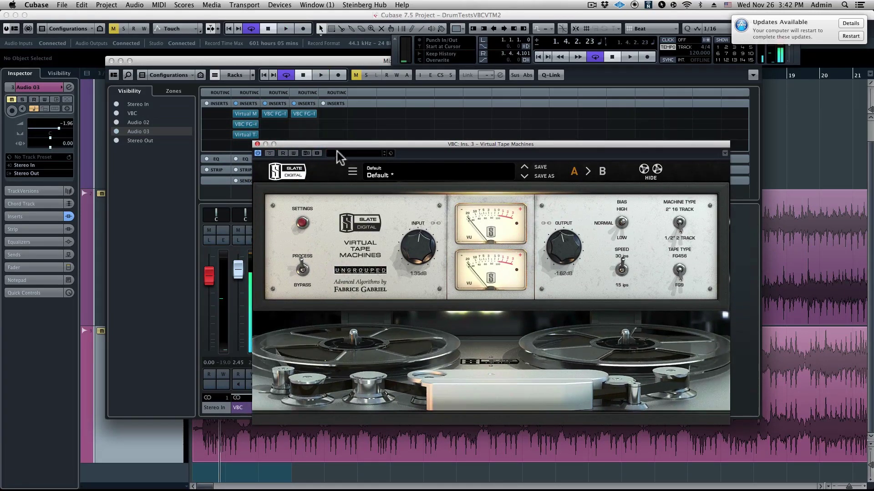
left_click(256, 144)
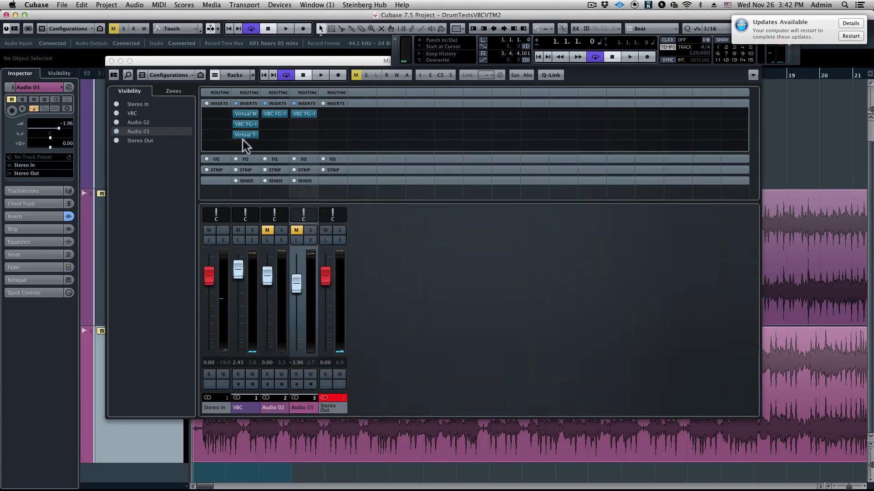
Play the drums while switching all VBC channel inserts between active and bypassed to compare the sound, stopping with them bypassed.
left_click(235, 104)
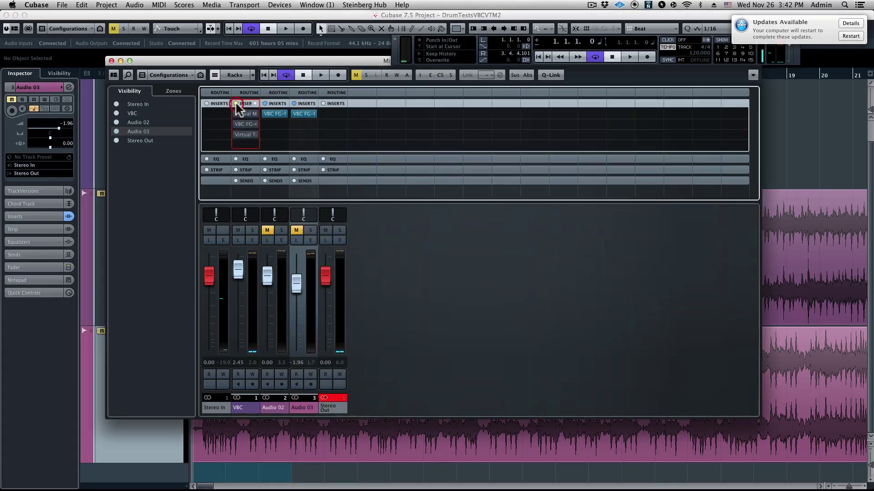
left_click(236, 101)
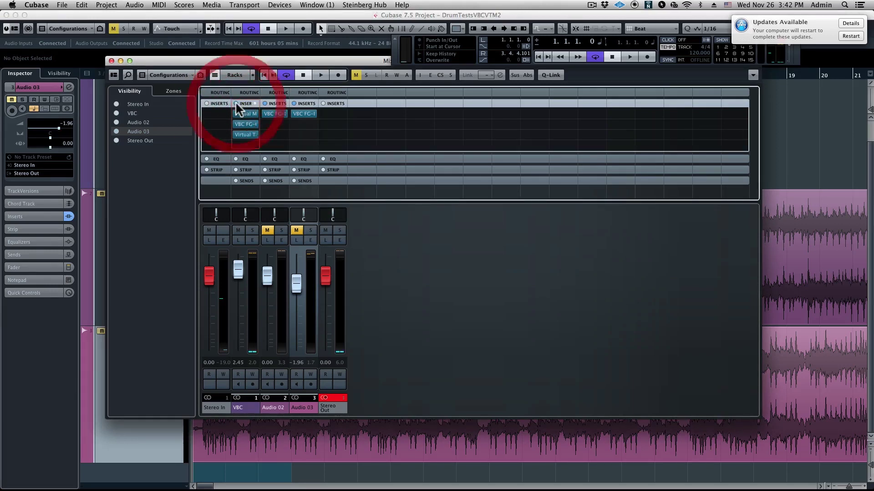
key("space")
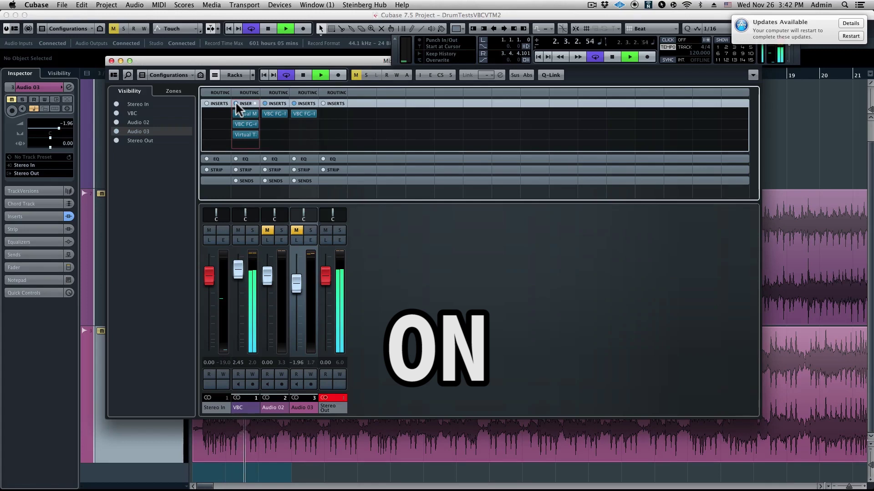
left_click(236, 104)
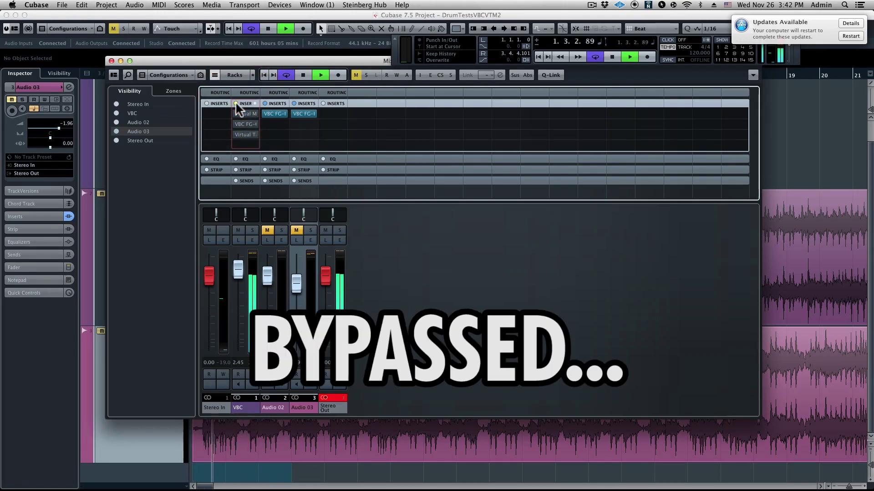
left_click(235, 103)
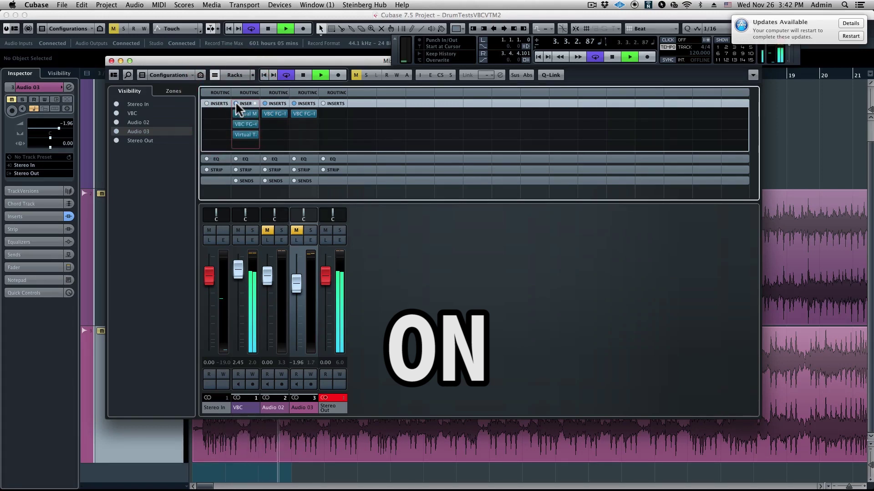
left_click(236, 103)
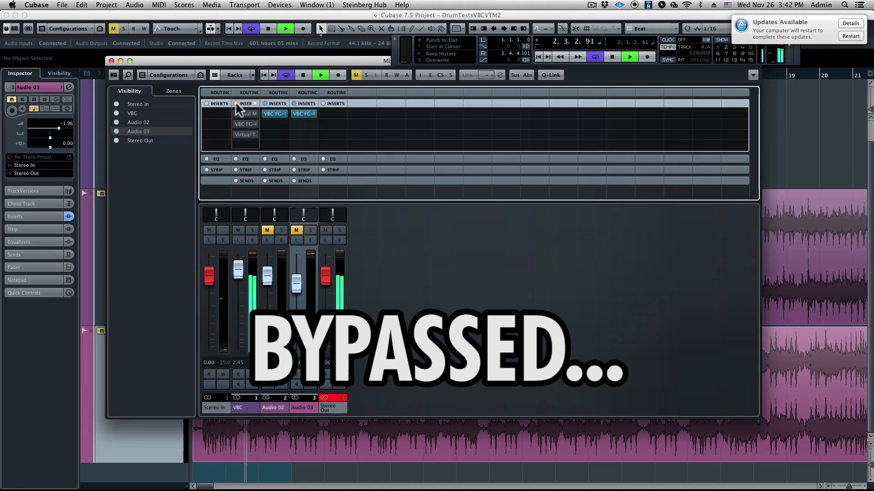
key("space")
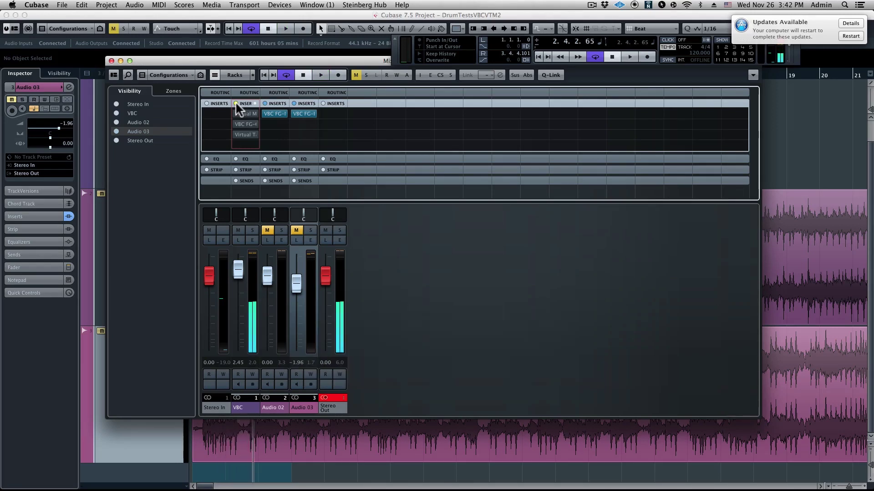